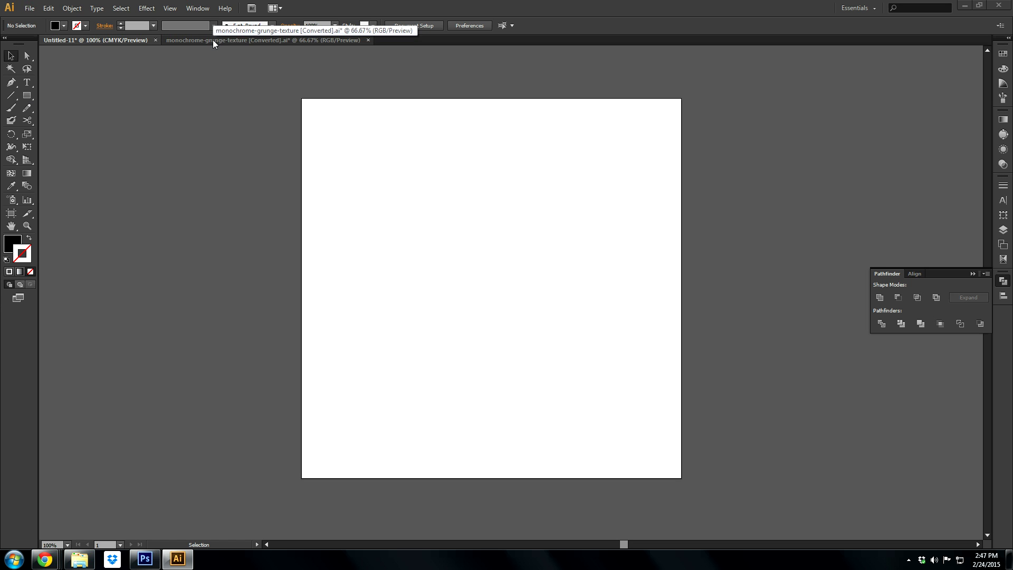
Draw a black rectangle spanning the middle of the artboard, then return to the Selection Tool.
left_click(28, 96)
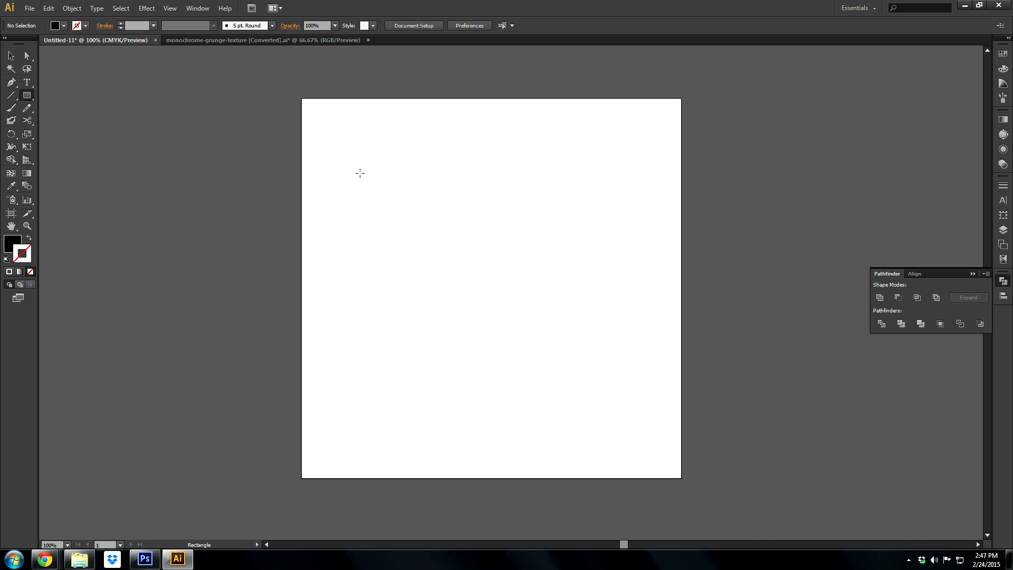
left_click_drag(360, 173, 609, 349)
left_click(11, 55)
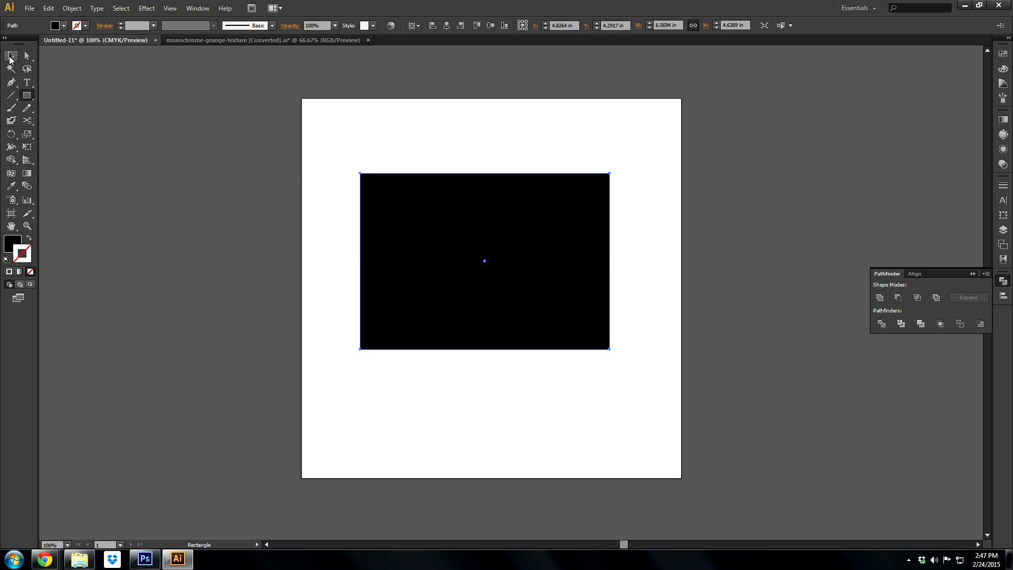
Copy the whole grunge texture from the grunge-texture document onto the black rectangle in Untitled-11.
left_click_drag(274, 137, 546, 296)
left_click(263, 40)
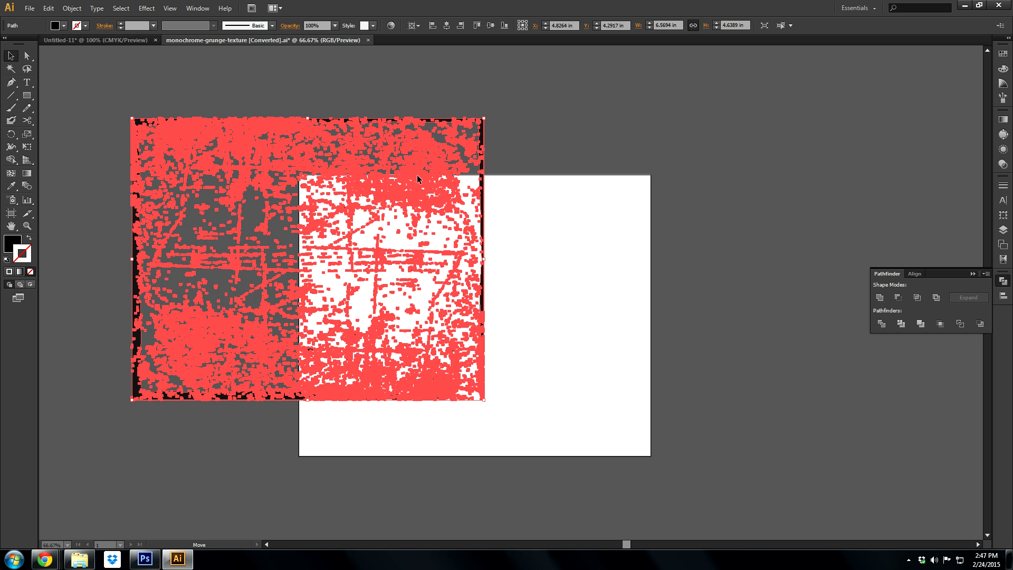
left_click(539, 122)
left_click_drag(542, 99, 326, 158)
left_click_drag(425, 124, 685, 255)
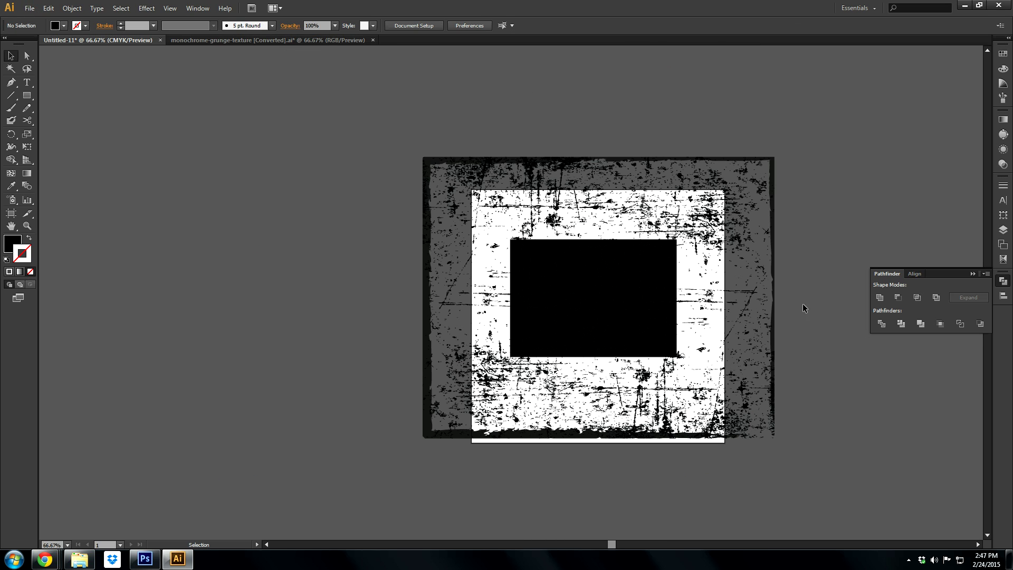
left_click_drag(799, 297, 759, 359)
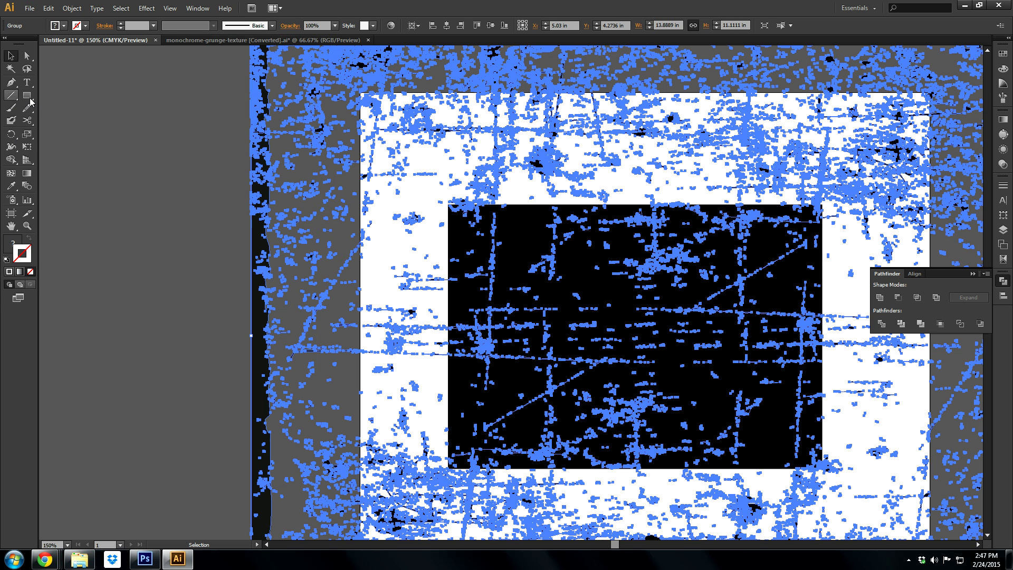
Fill the grunge texture group with White, preview it, and reselect it.
left_click(64, 25)
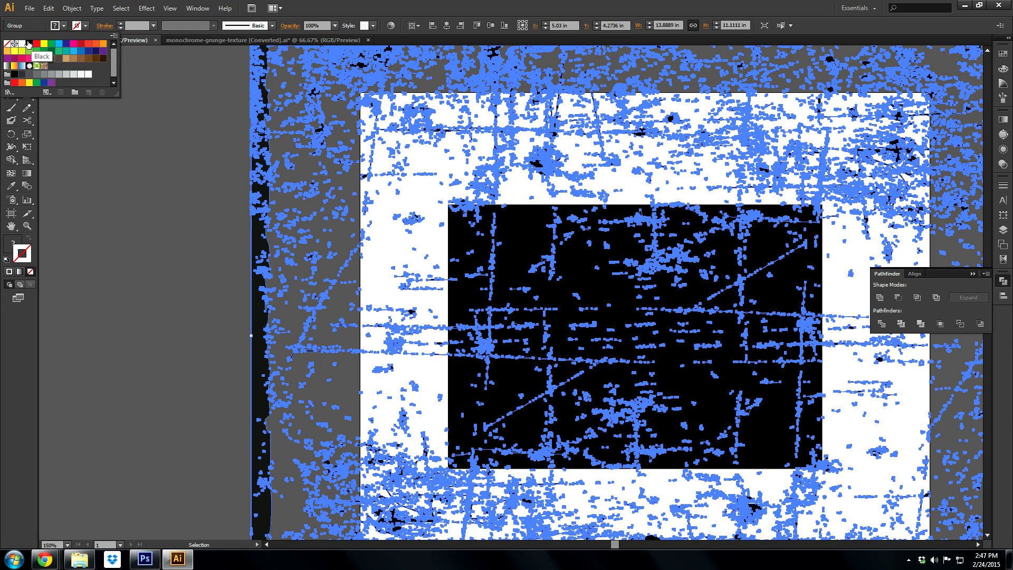
left_click(21, 44)
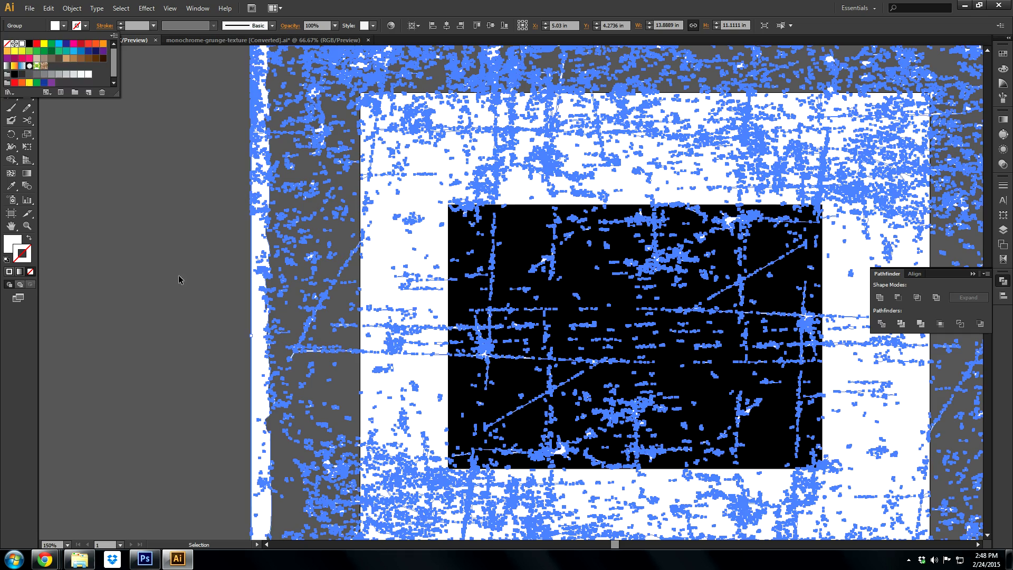
left_click(78, 295)
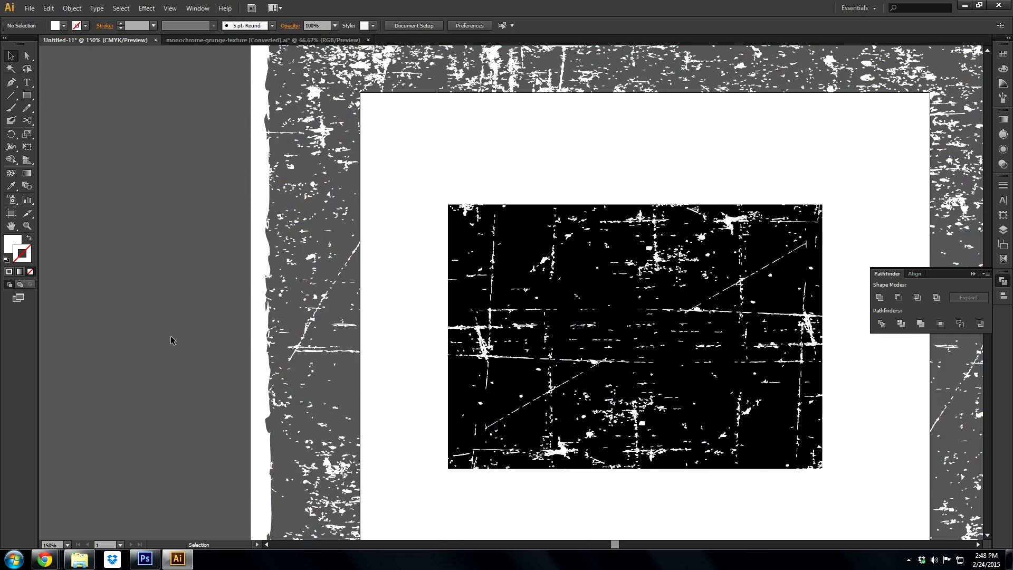
left_click(261, 359)
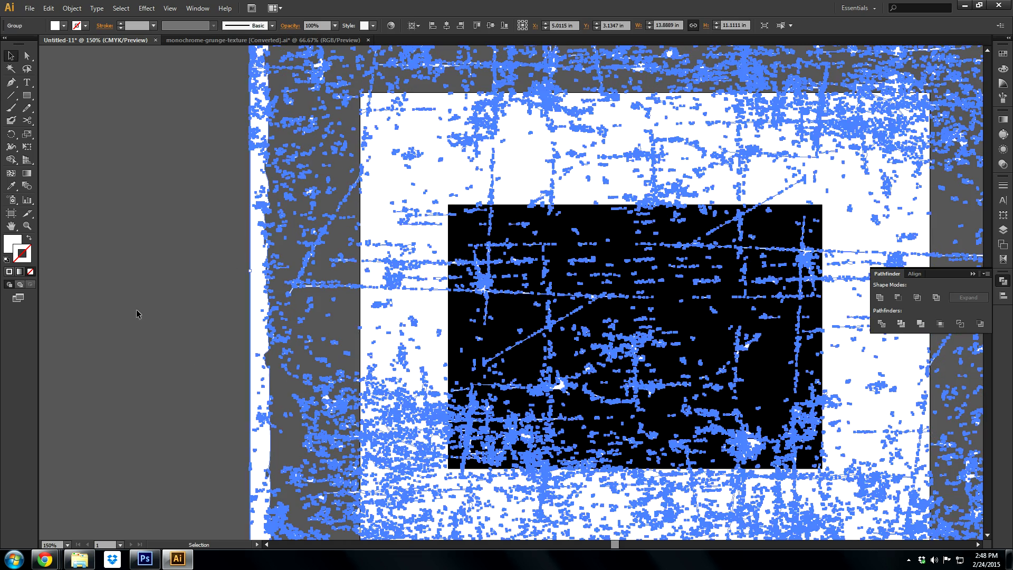
Select the texture and black rectangle together and apply Pathfinder Minus Front.
left_click_drag(131, 263, 629, 451)
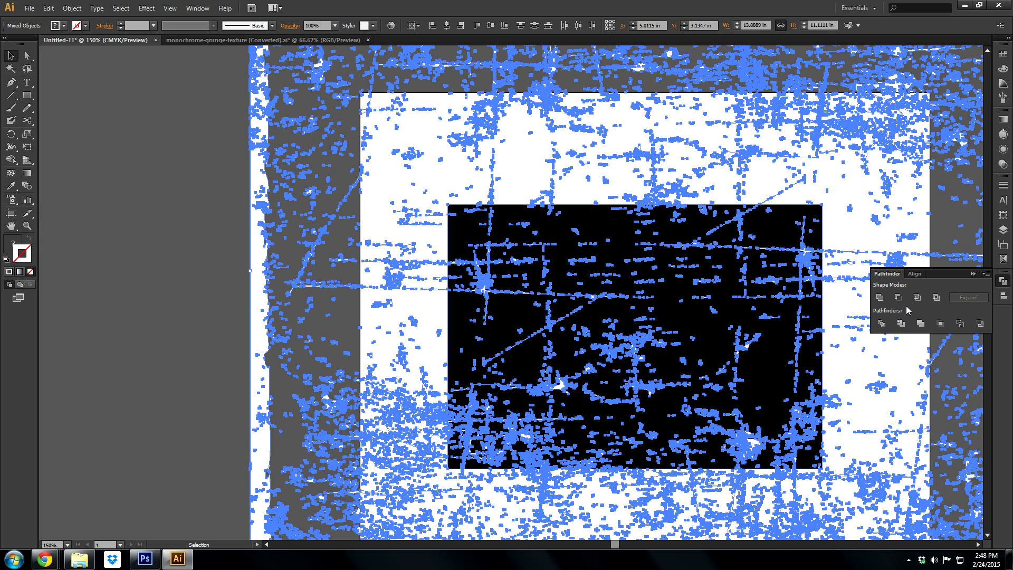
key("alt")
left_click(900, 299)
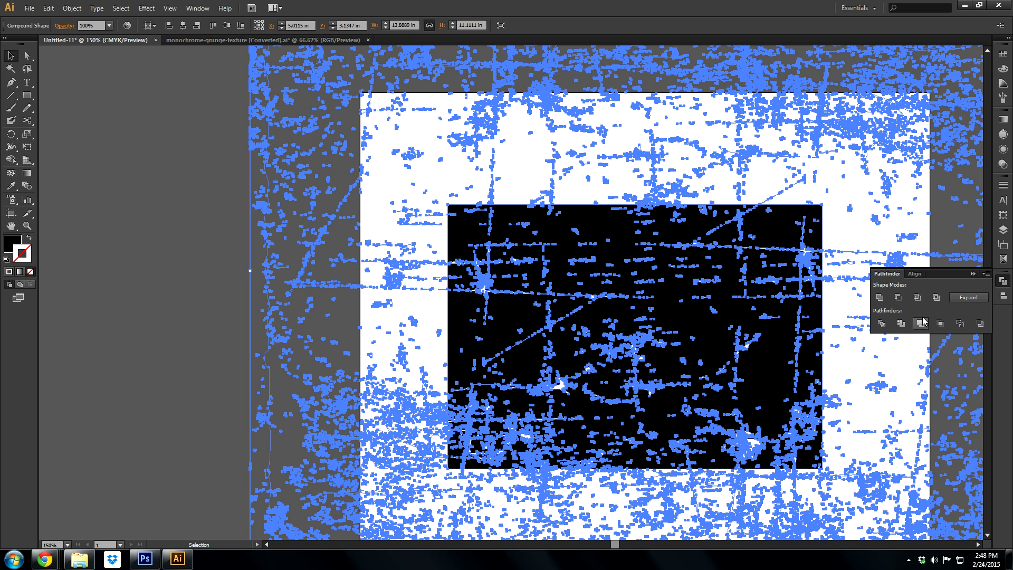
Expand the Minus Front result into one path and move it left across the artboard edge.
left_click(969, 298)
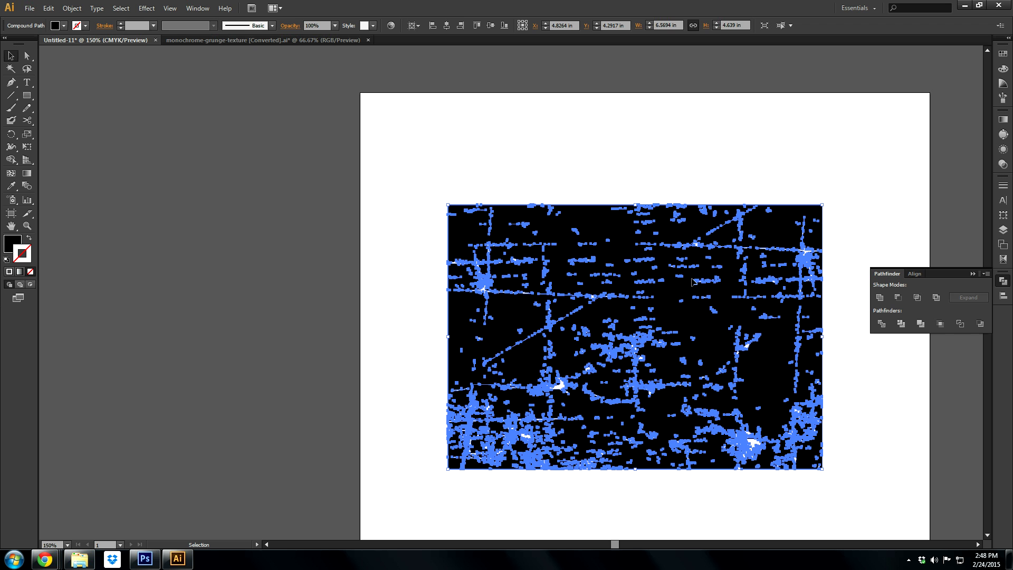
left_click(299, 242)
left_click_drag(616, 293, 196, 244)
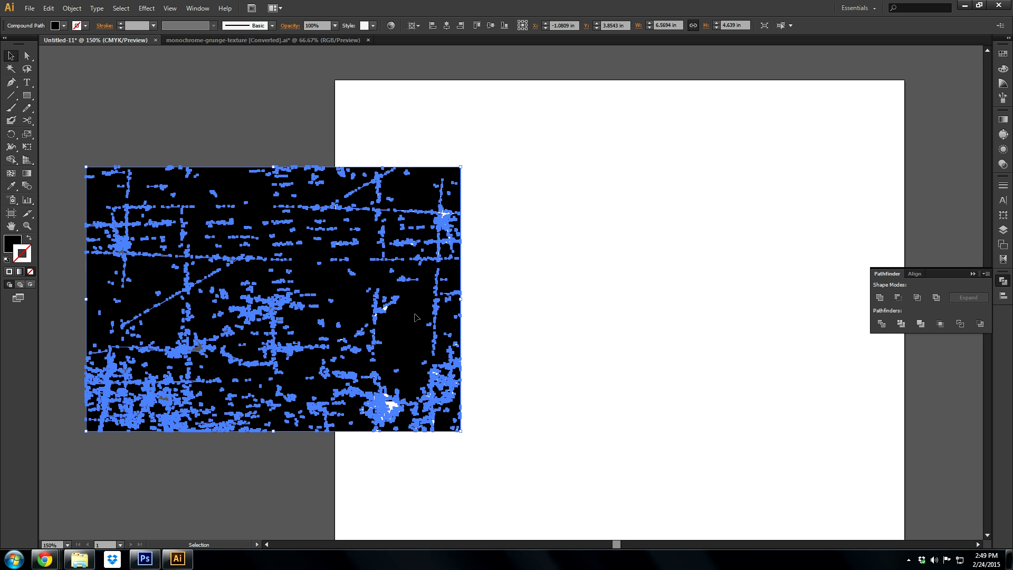
Delete the speckled rectangle and type 'This is a test' near the upper left of the artboard.
key("Delete")
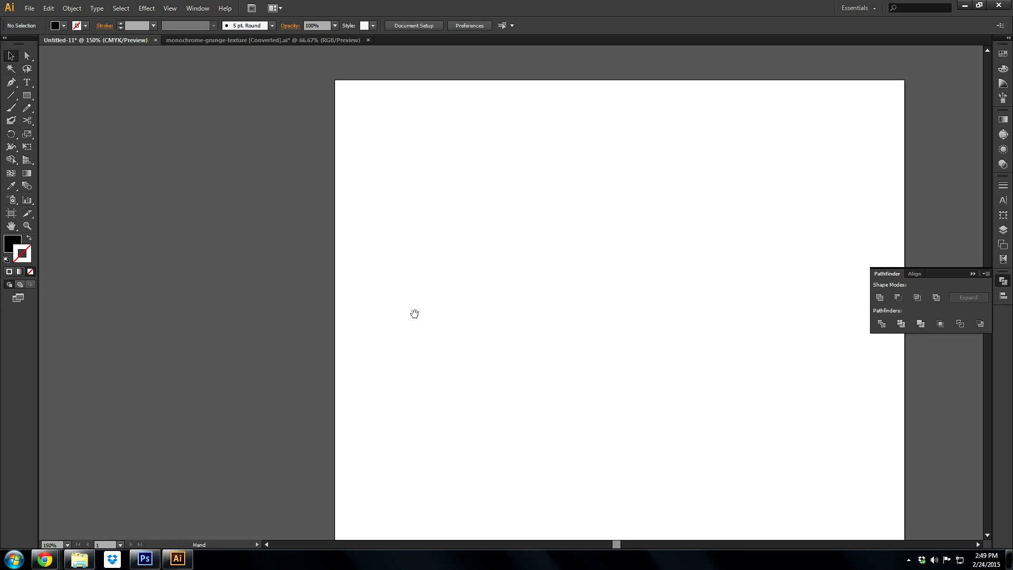
left_click_drag(414, 312, 278, 267)
left_click(28, 82)
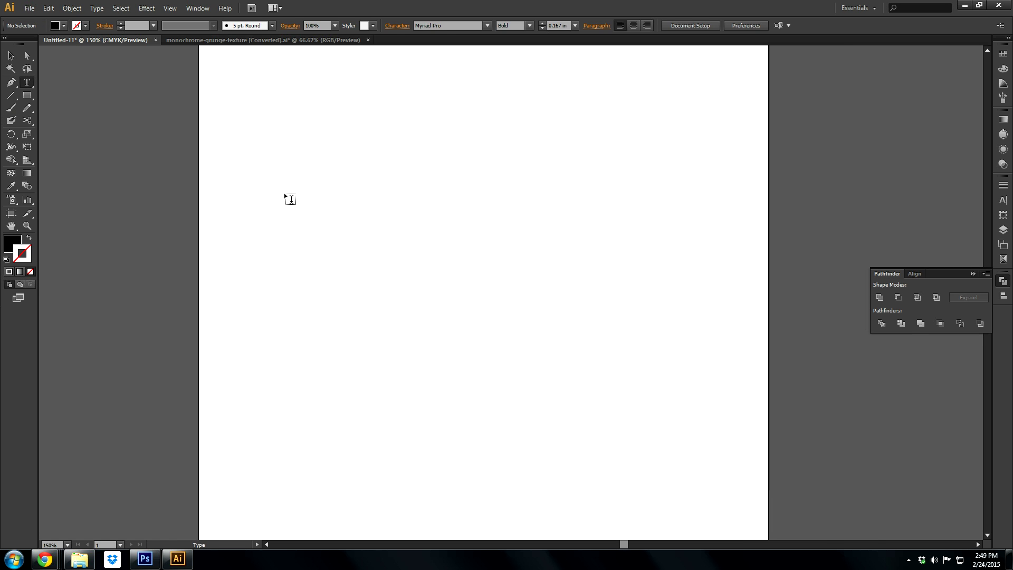
left_click(249, 180)
type("T")
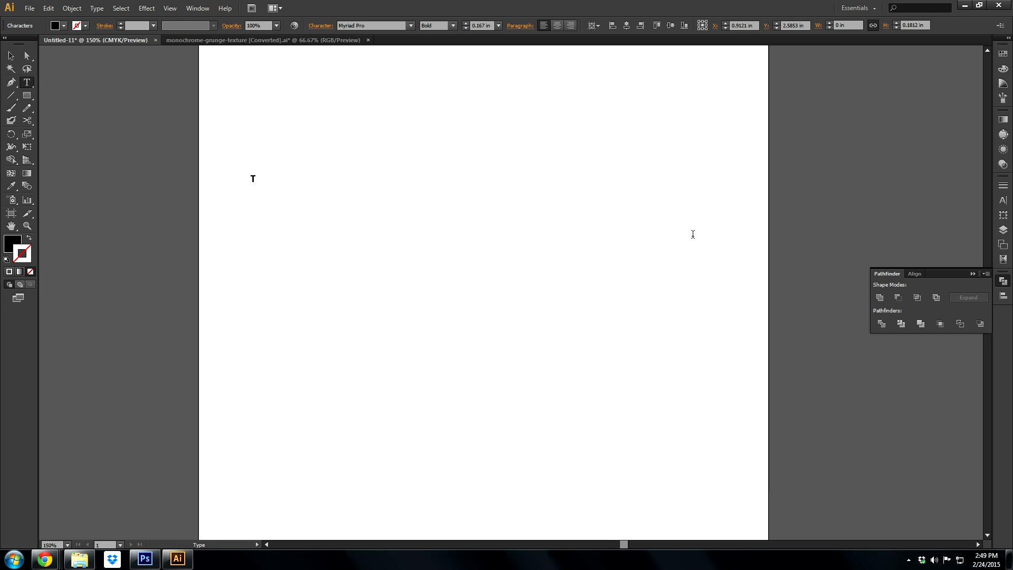
type("his is a test")
Enlarge the 'This is a test' text and convert it to outlines.
key("ctrl+a")
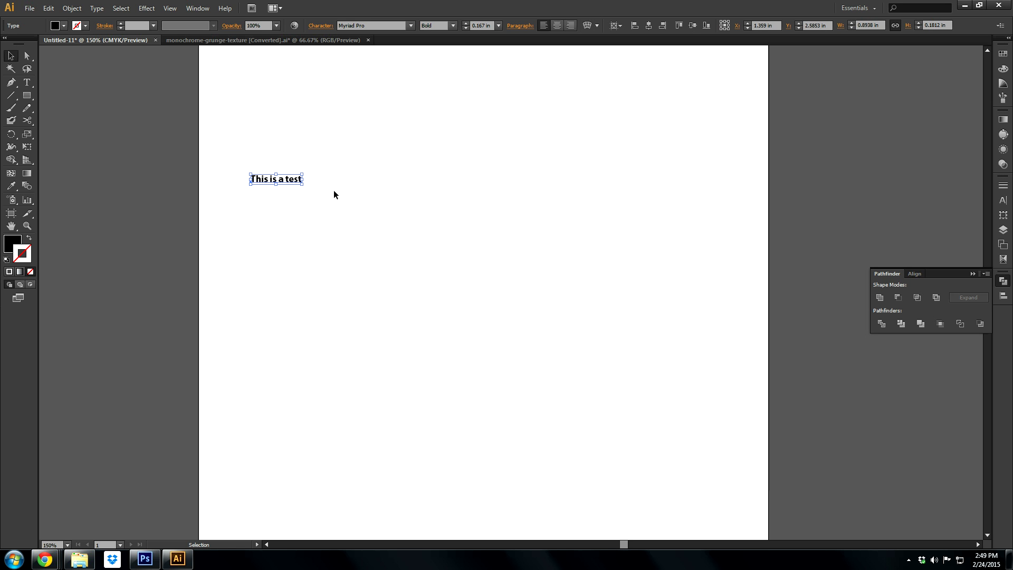
key("ctrl+shift+period")
key("ctrl+shift+period")
key("ctrl+shift+period")
key("ctrl+shift+period")
key("ctrl+shift+period")
key("ctrl+shift+period")
key("ctrl+shift+period")
key("ctrl+shift+period")
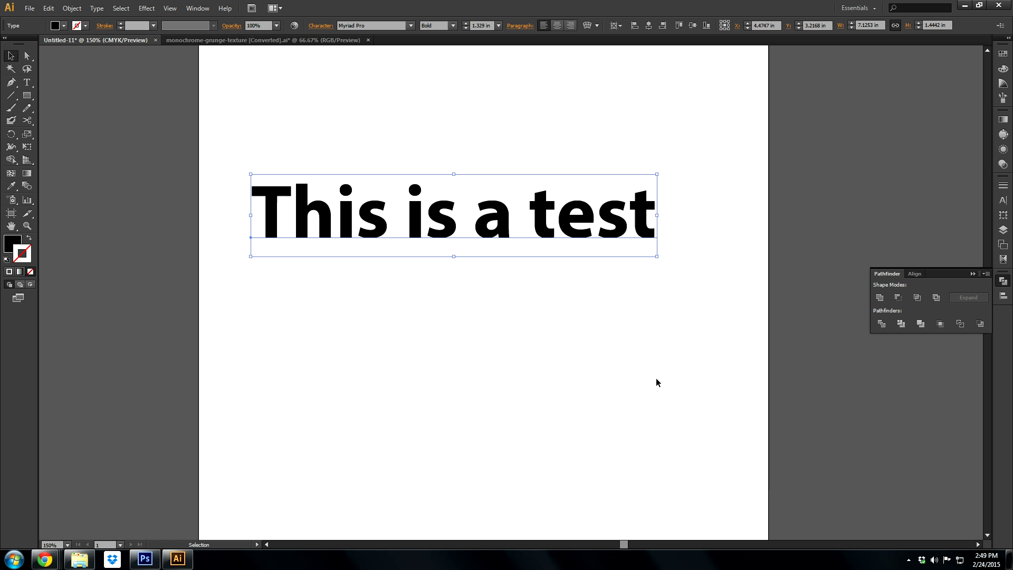
key("ctrl+shift+o")
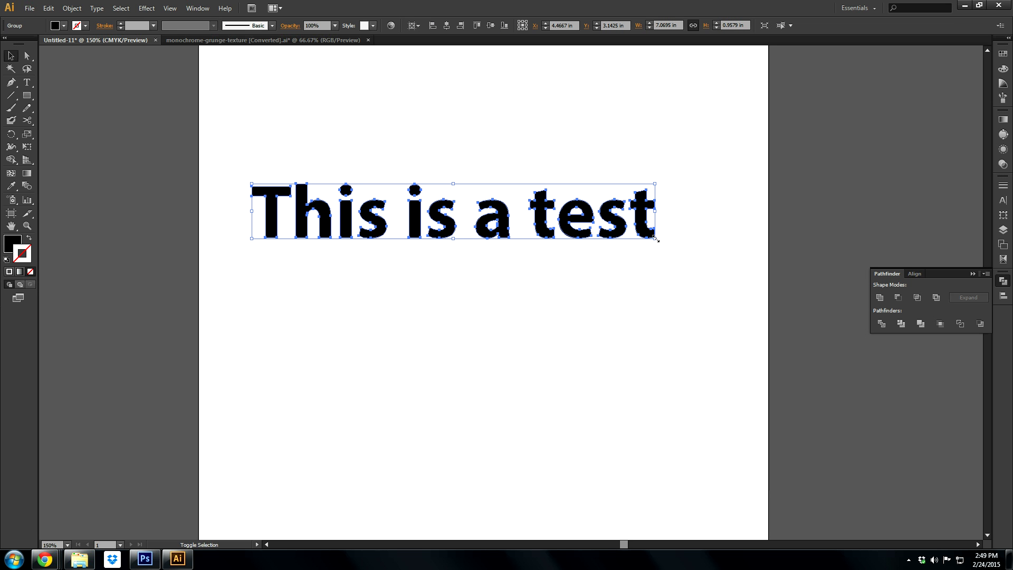
Ungroup the outlined letters, test moving individual letters, then undo the moves.
left_click(671, 251)
left_click_drag(691, 167, 809, 187)
key("ctrl+8")
left_click(672, 279)
left_click_drag(645, 222, 634, 349)
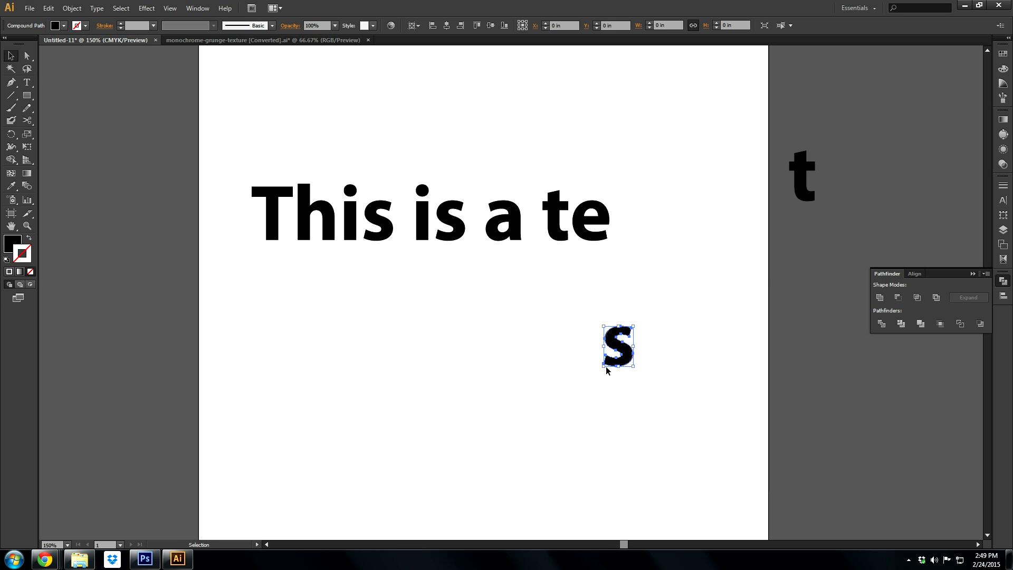
key("ctrl+z")
key("ctrl+z")
Marquee-select the whole outlined phrase with the Selection tool.
key("v")
left_click(730, 389)
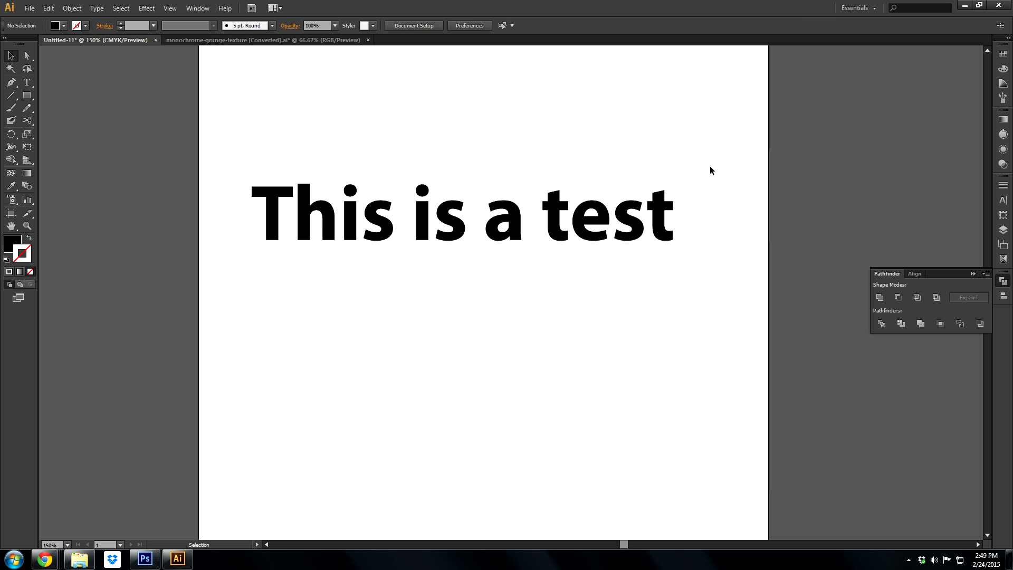
left_click_drag(710, 165, 264, 269)
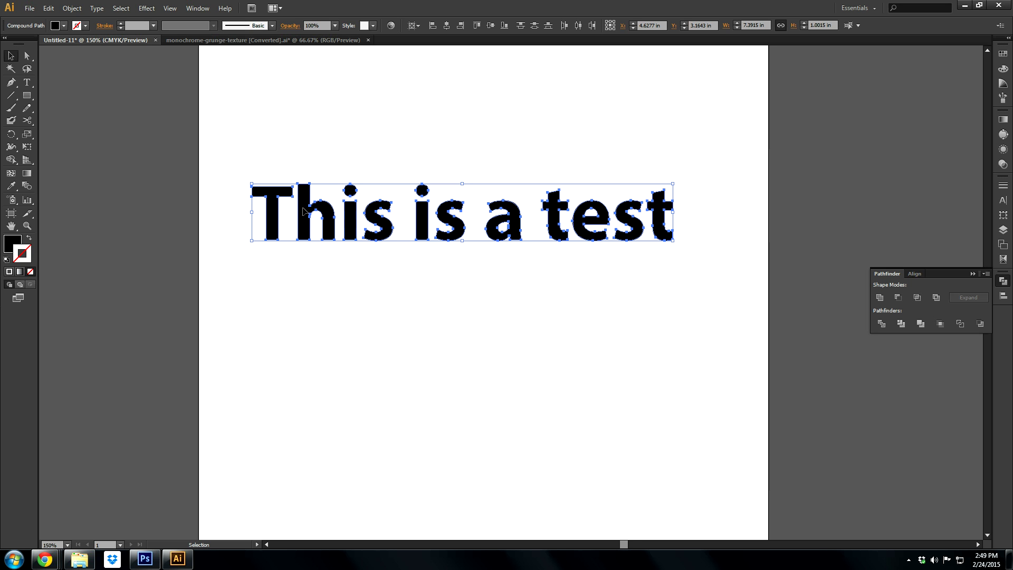
Regroup the letters, shift them down and right, and make them one compound path.
key("ctrl+g")
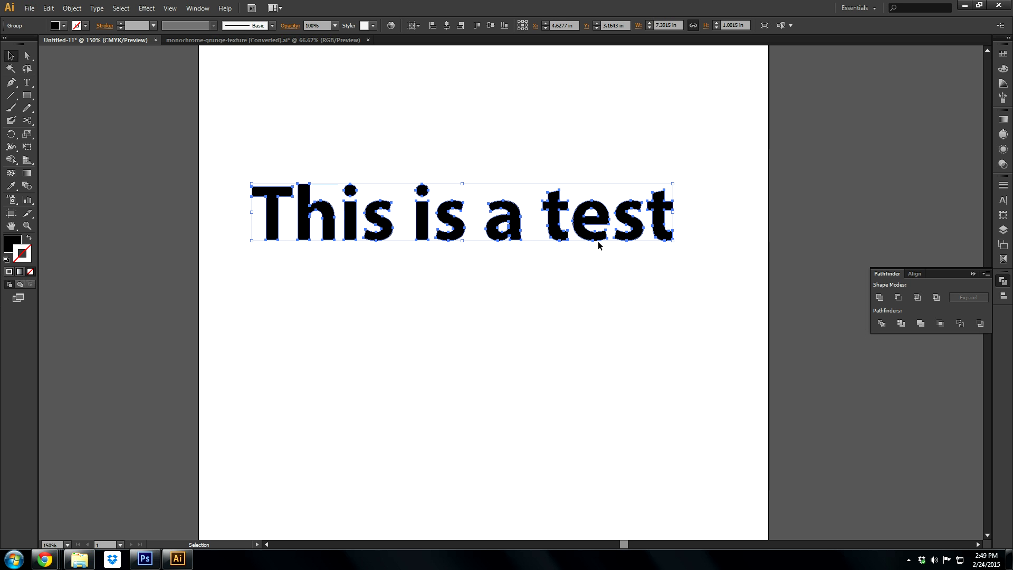
left_click_drag(597, 241, 620, 266)
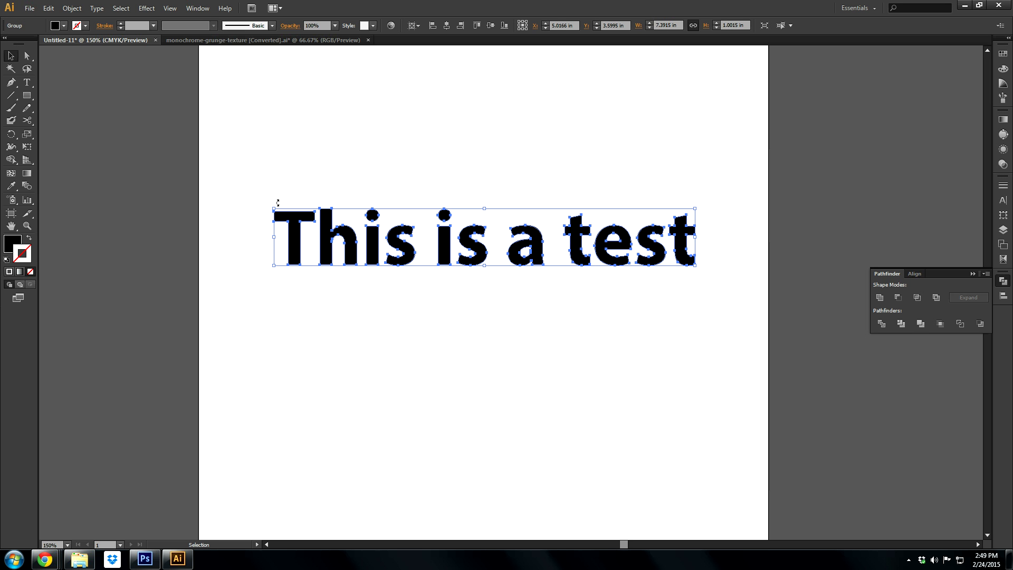
left_click(71, 9)
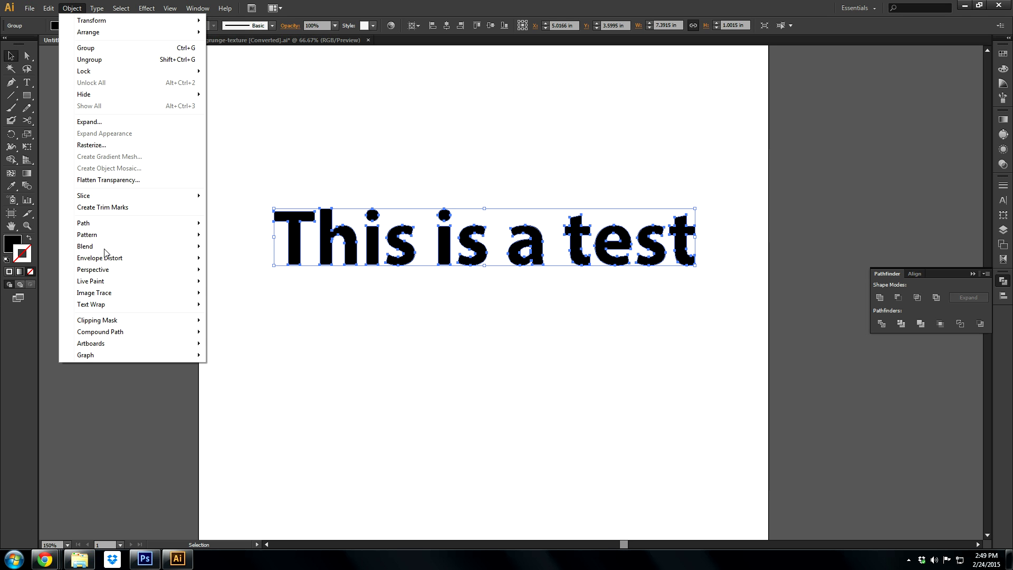
mouse_move(108, 332)
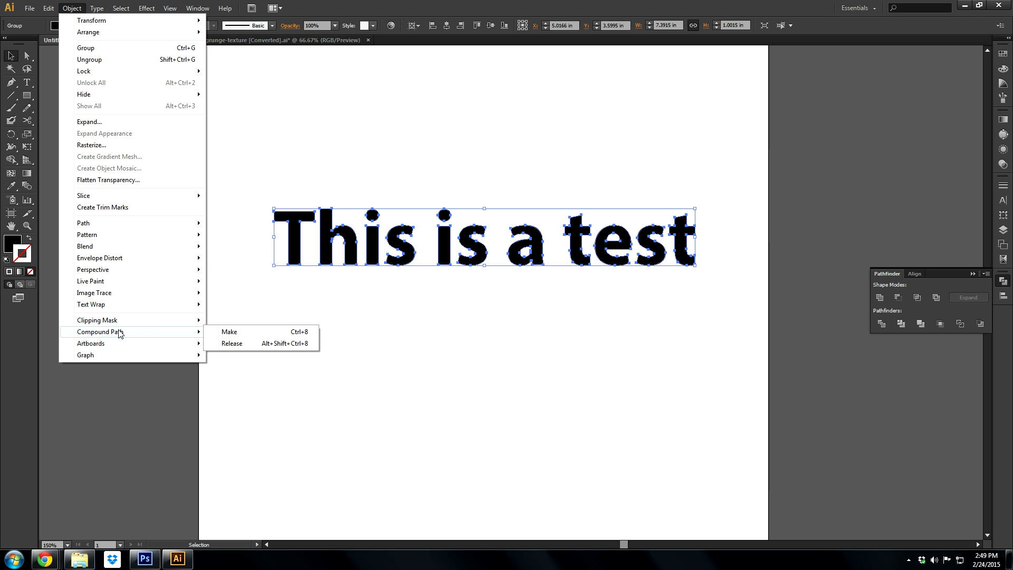
left_click(243, 332)
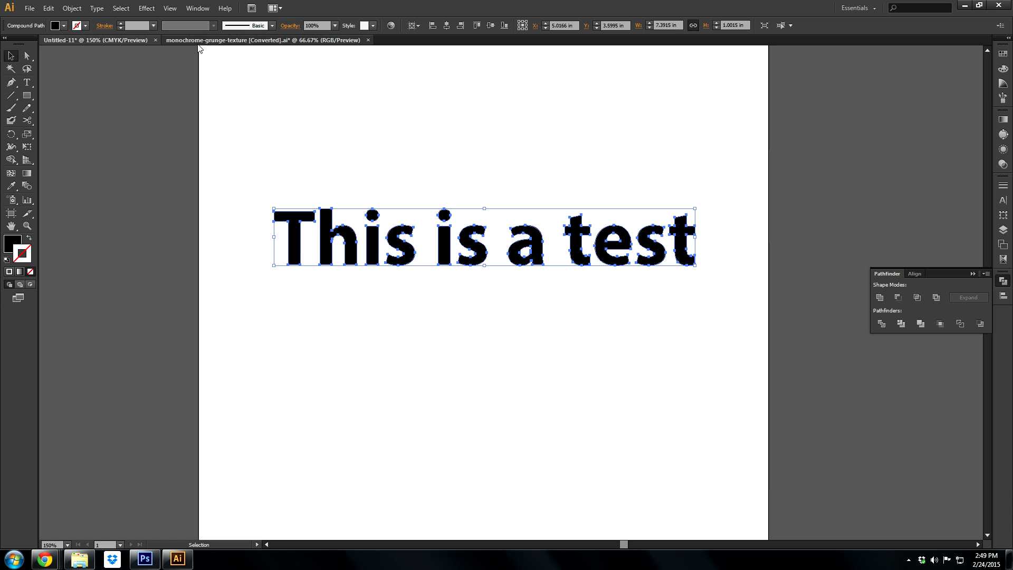
left_click(253, 41)
Drop the grunge texture over the text, select both, and apply Minus Front.
left_click_drag(413, 169, 701, 182)
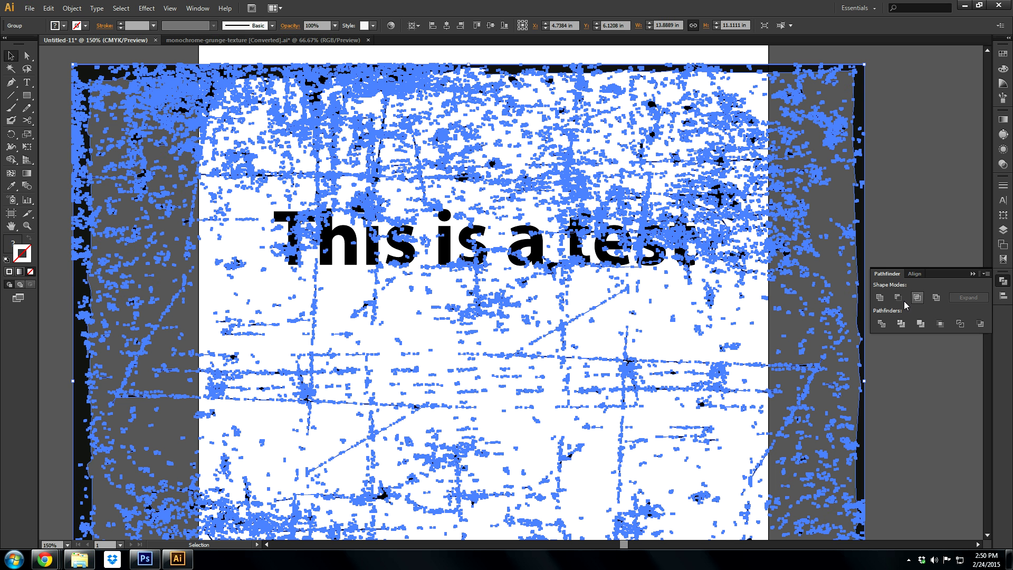
key("ctrl+a")
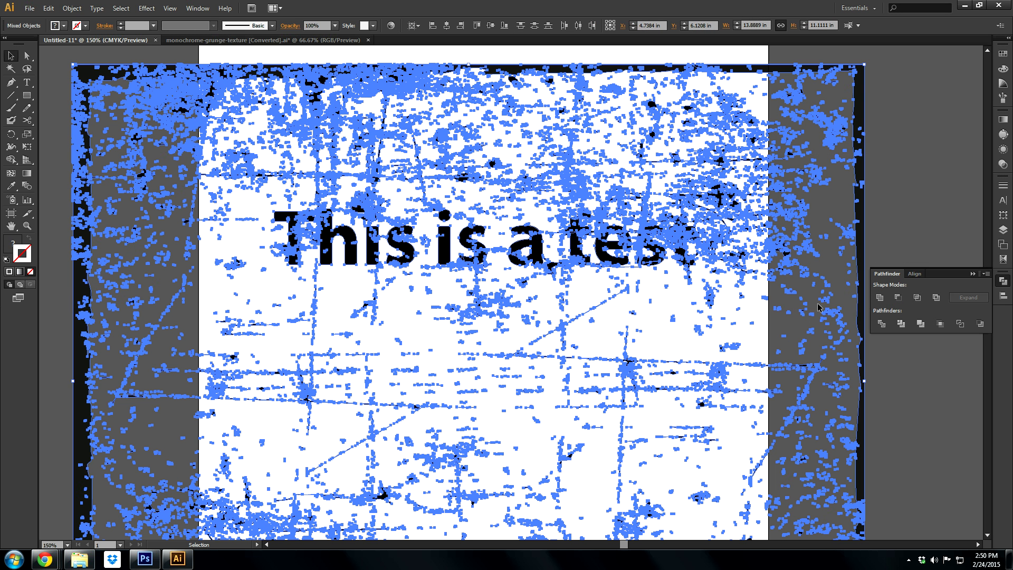
left_click(899, 299)
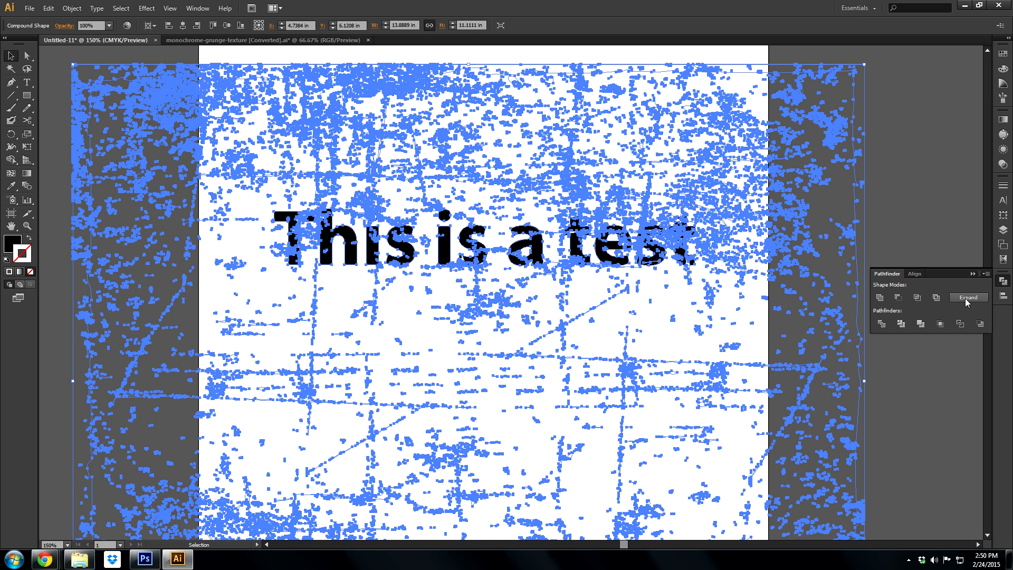
Expand the knocked-out lettering and inspect its paths with the Direct Selection tool.
left_click(967, 298)
left_click(768, 211)
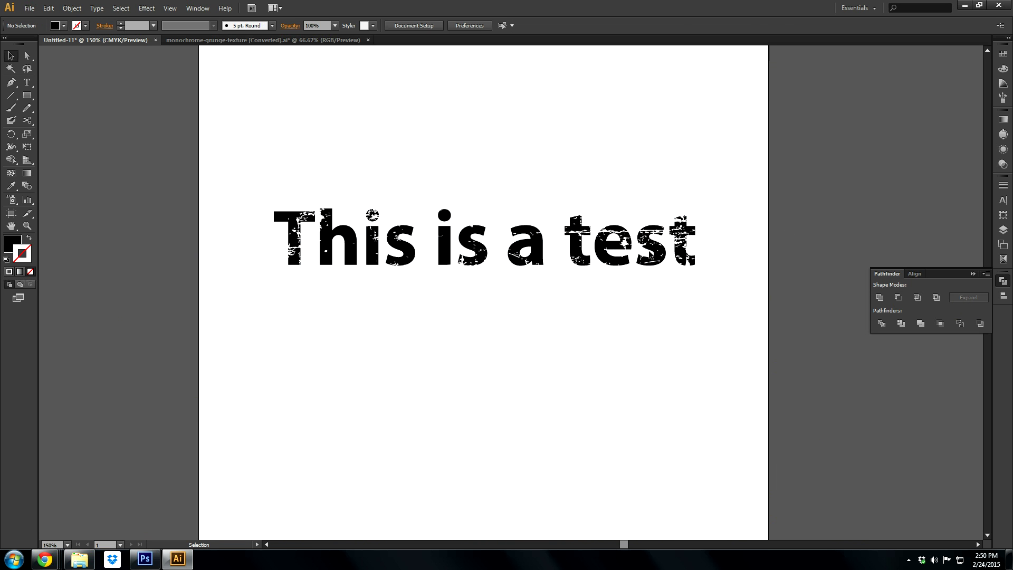
left_click_drag(649, 254, 844, 248)
left_click(813, 337)
scroll(827, 346, "right", 5)
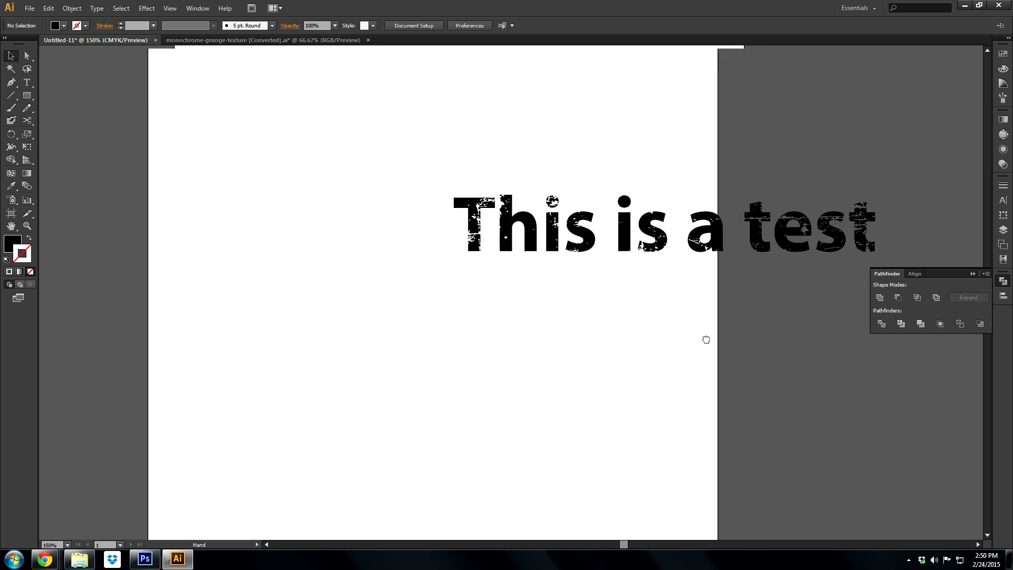
key("a")
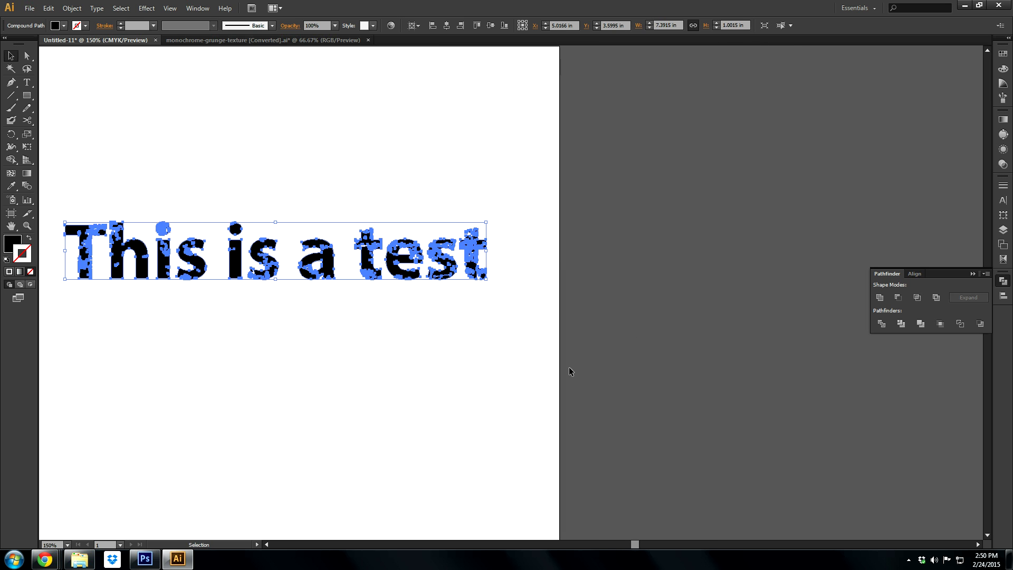
scroll(569, 366, "left", 5)
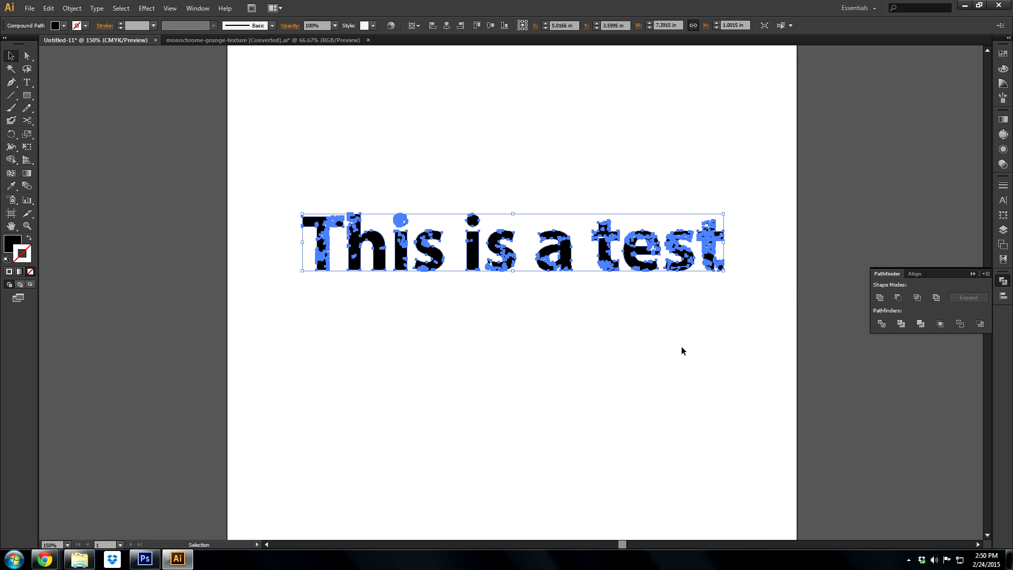
scroll(645, 345, "down", 2)
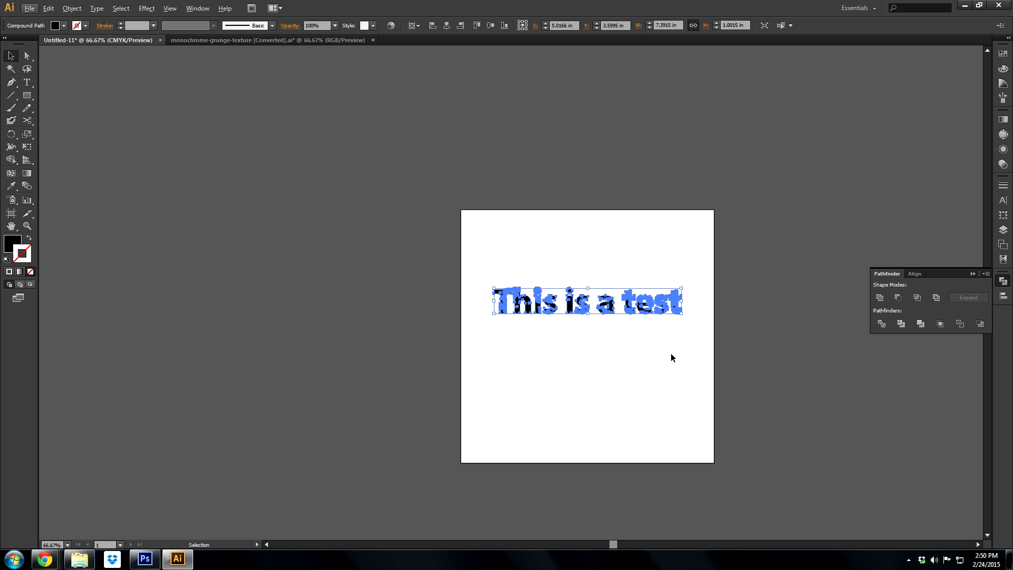